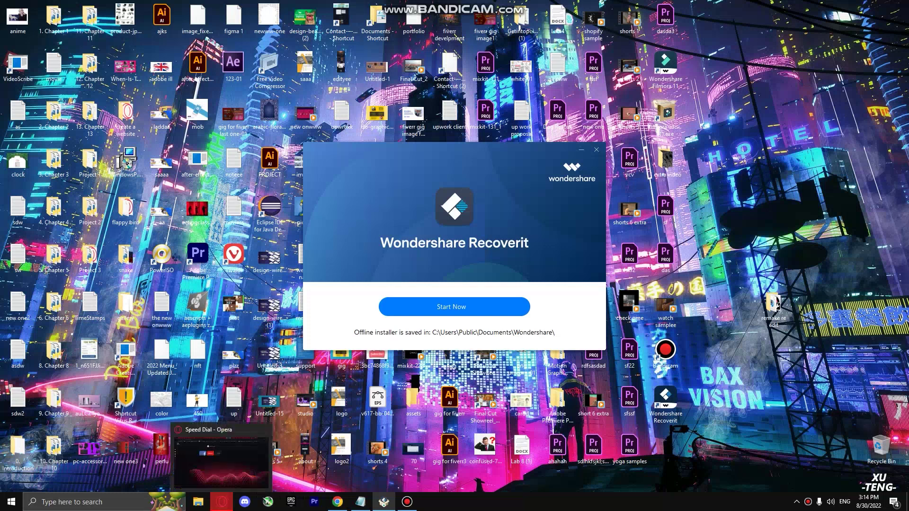
# Step: Launch Opera from the taskbar to its start page
pyautogui.click(222, 501)
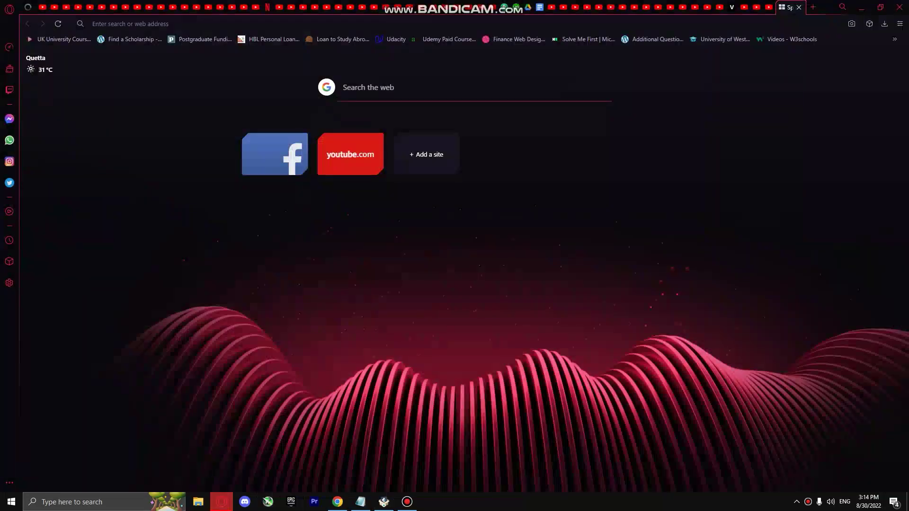
# Step: Search 'download recoverit' in Opera and dismiss the Recoverit page's notification request
pyautogui.click(326, 24)
pyautogui.write('downlo')
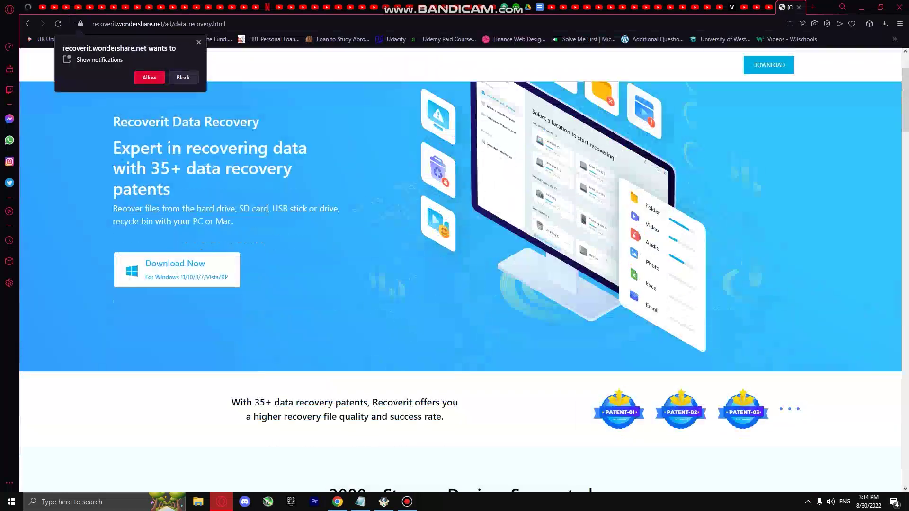
pyautogui.click(198, 42)
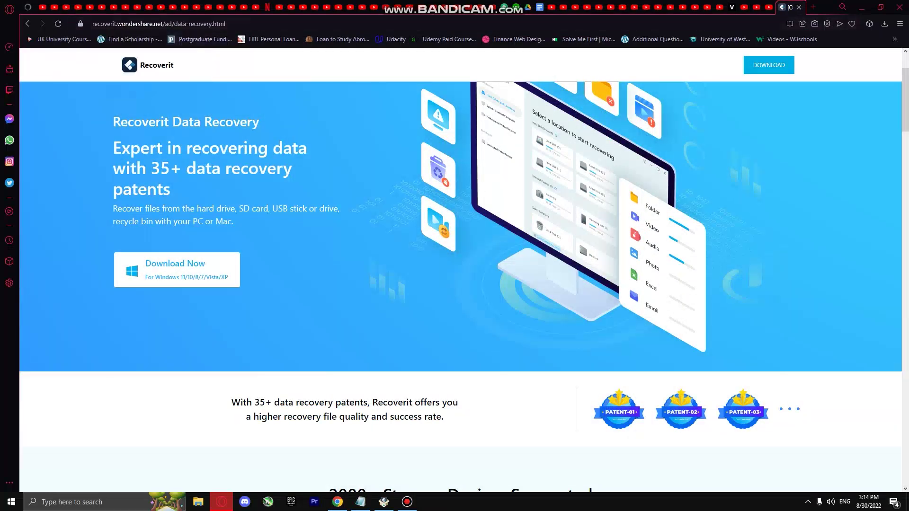
# Step: Minimize Opera to reveal the installer and let Recoverit open on Hard Drives and Locations
pyautogui.click(861, 7)
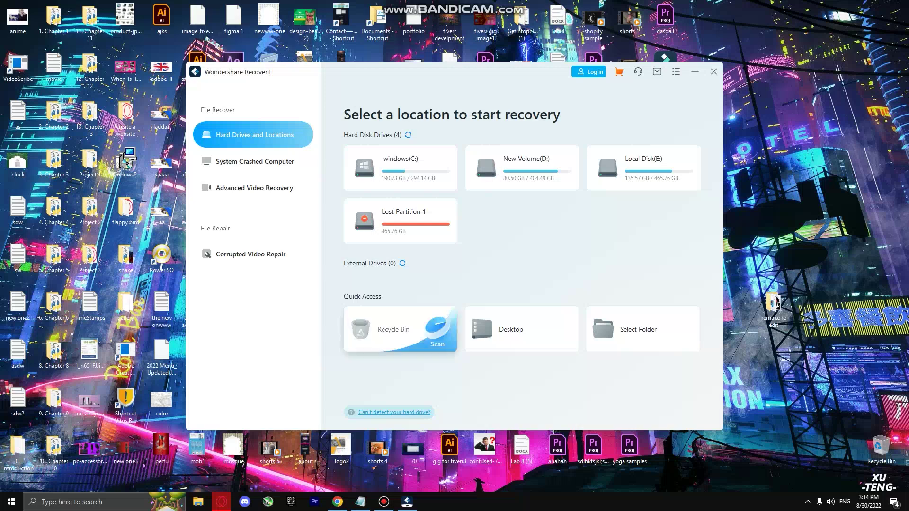
# Step: Browse the crashed-computer and drive list sections, then settle on Advanced Video Recovery
pyautogui.click(255, 162)
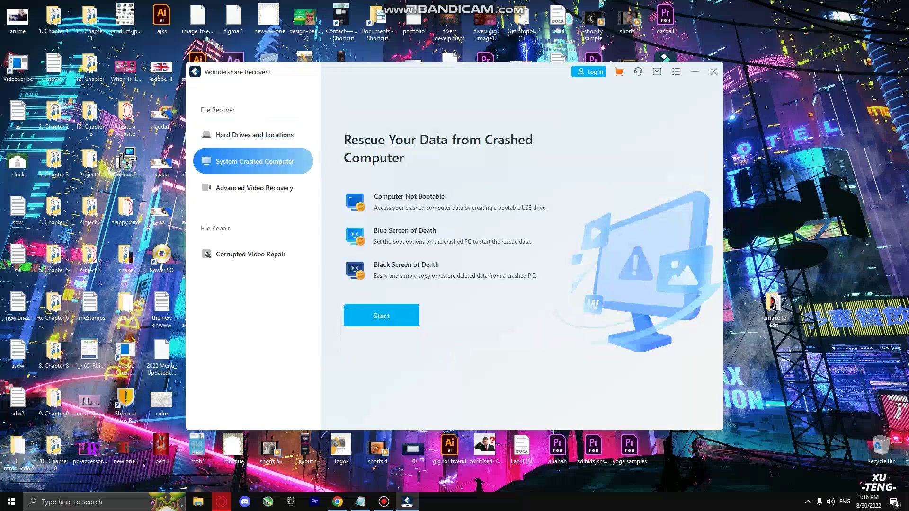
pyautogui.click(255, 134)
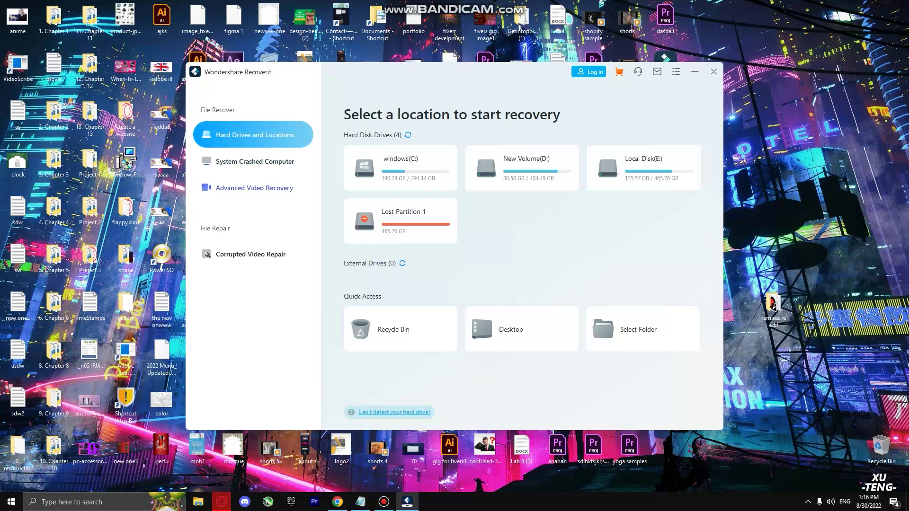
pyautogui.click(254, 187)
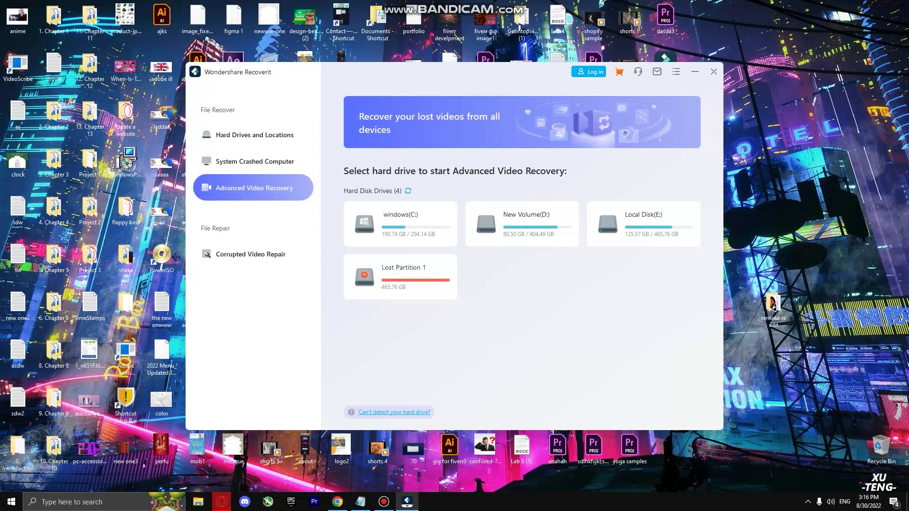
pyautogui.click(254, 135)
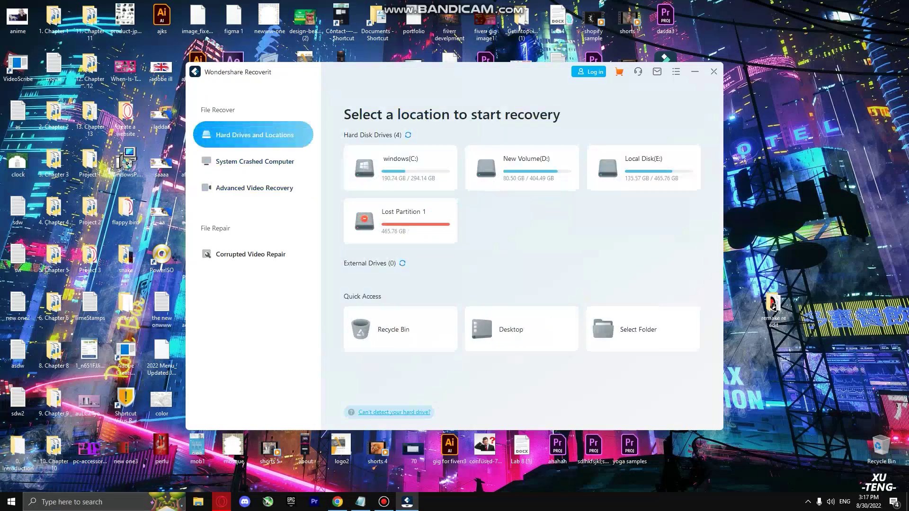
pyautogui.click(254, 187)
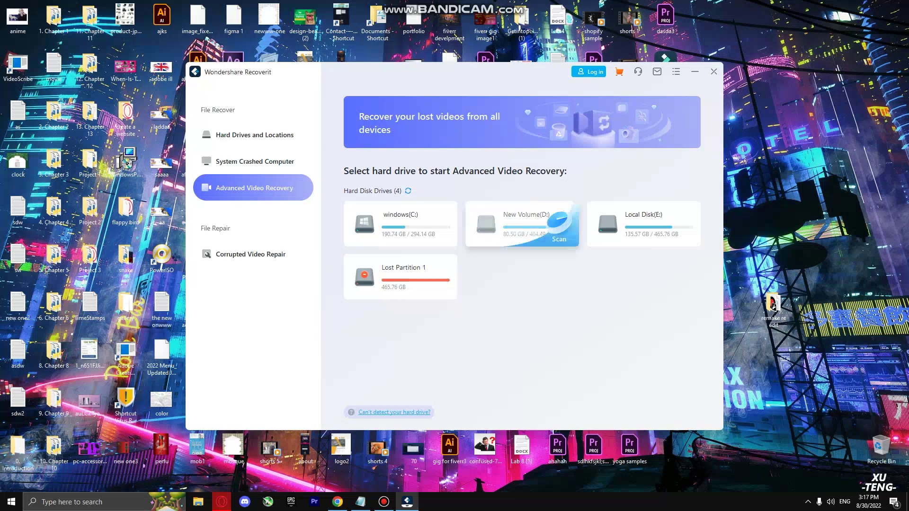
# Step: Scan New Volume (D:) for MP4 videos with Advanced Video Recovery
pyautogui.click(560, 236)
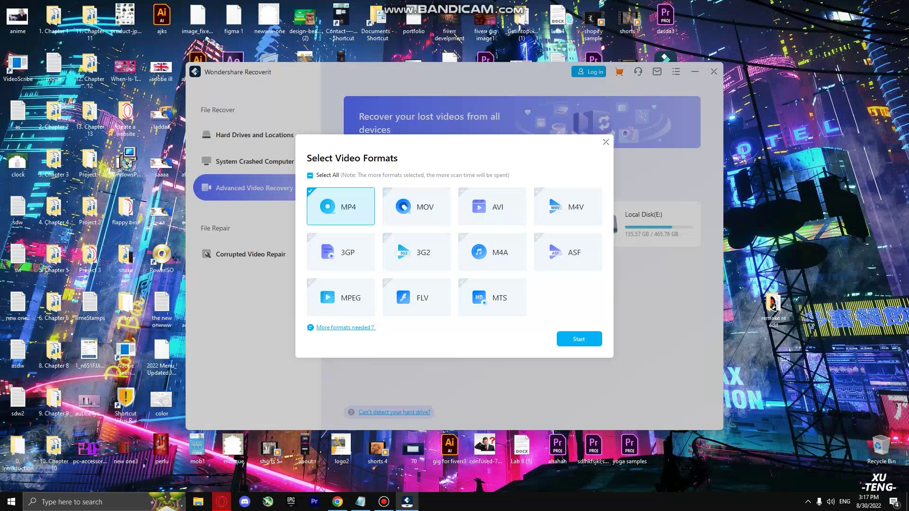
pyautogui.click(579, 339)
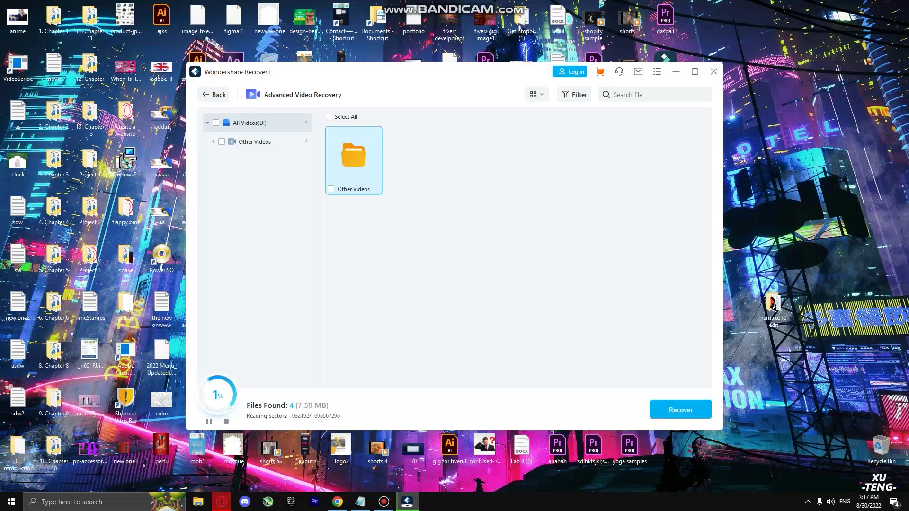
# Step: Select all found videos for recovery and dismiss the Buy Recoverit prompt
pyautogui.click(329, 116)
pyautogui.click(680, 410)
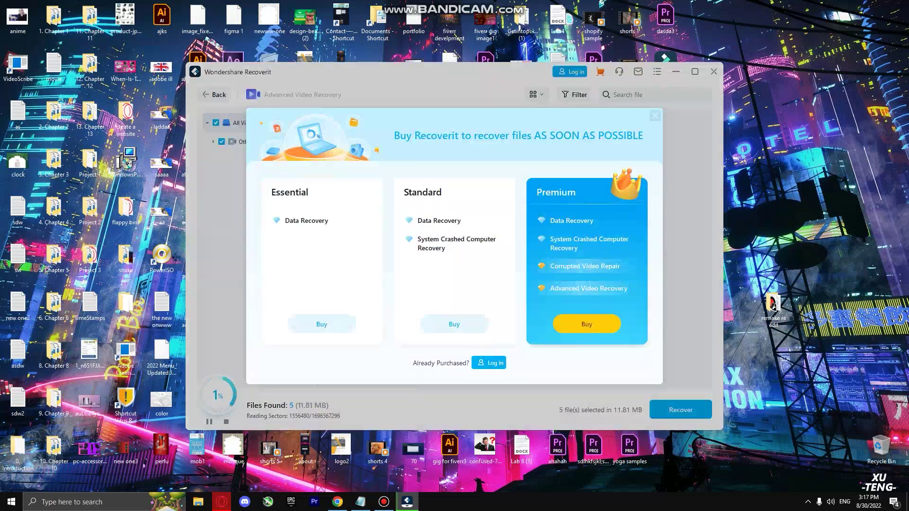
pyautogui.press('Escape')
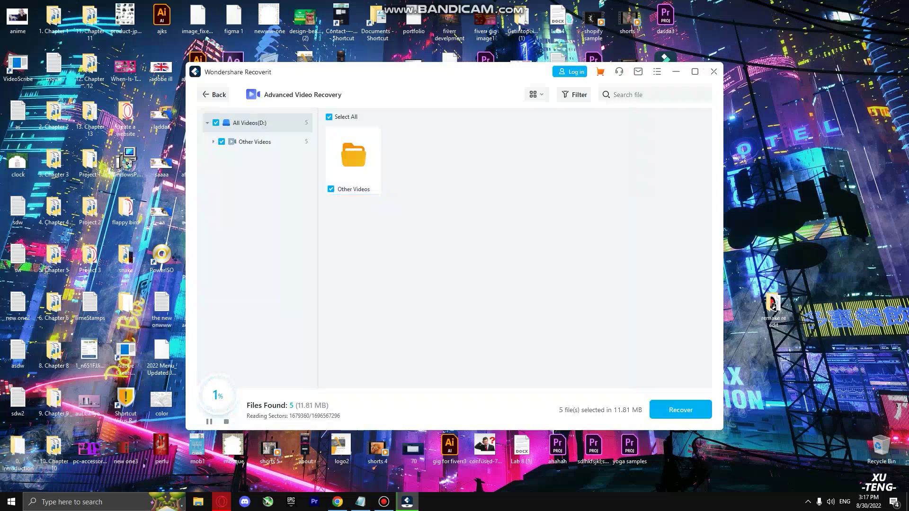